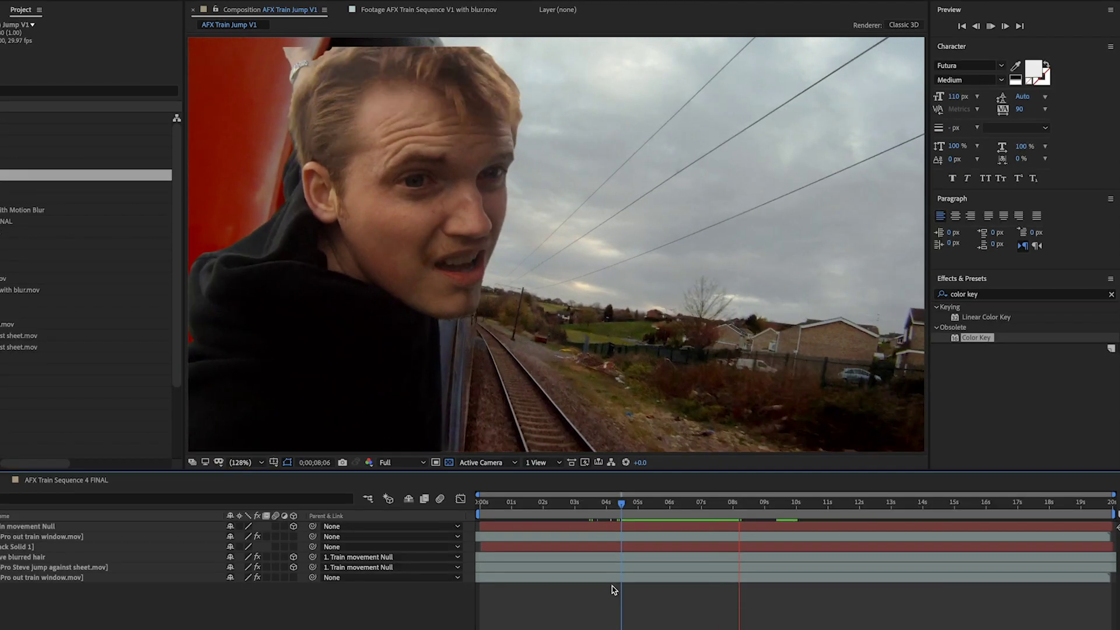
Scrub and play AFX Train Jump V1 between about 5 and 9 seconds to examine the leaning figure against the train.
left_click(635, 502)
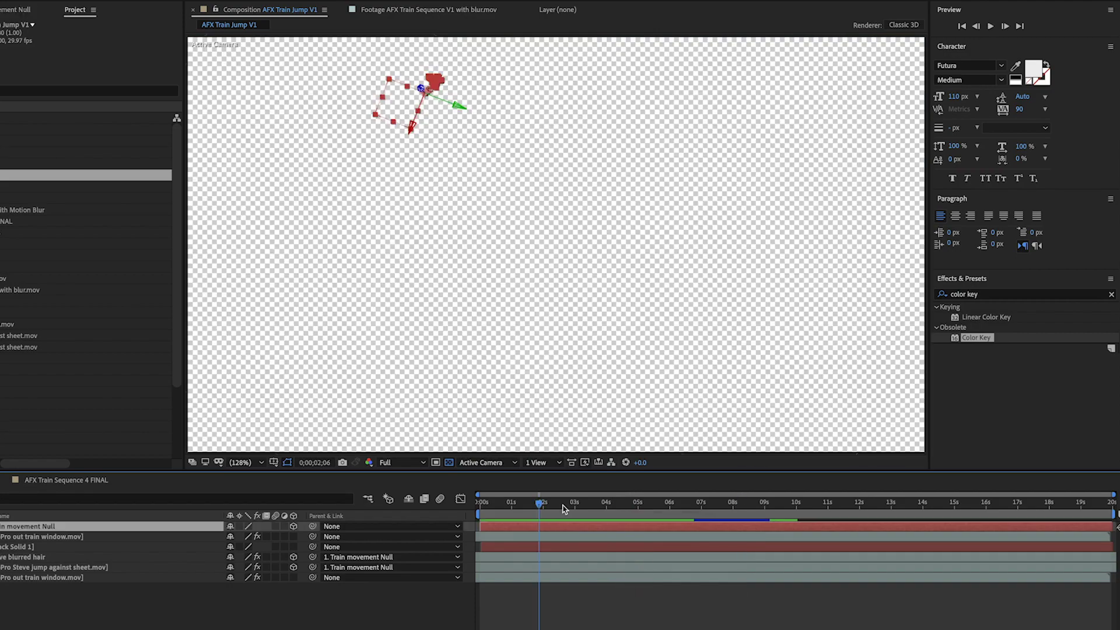
left_click_drag(686, 511, 719, 509)
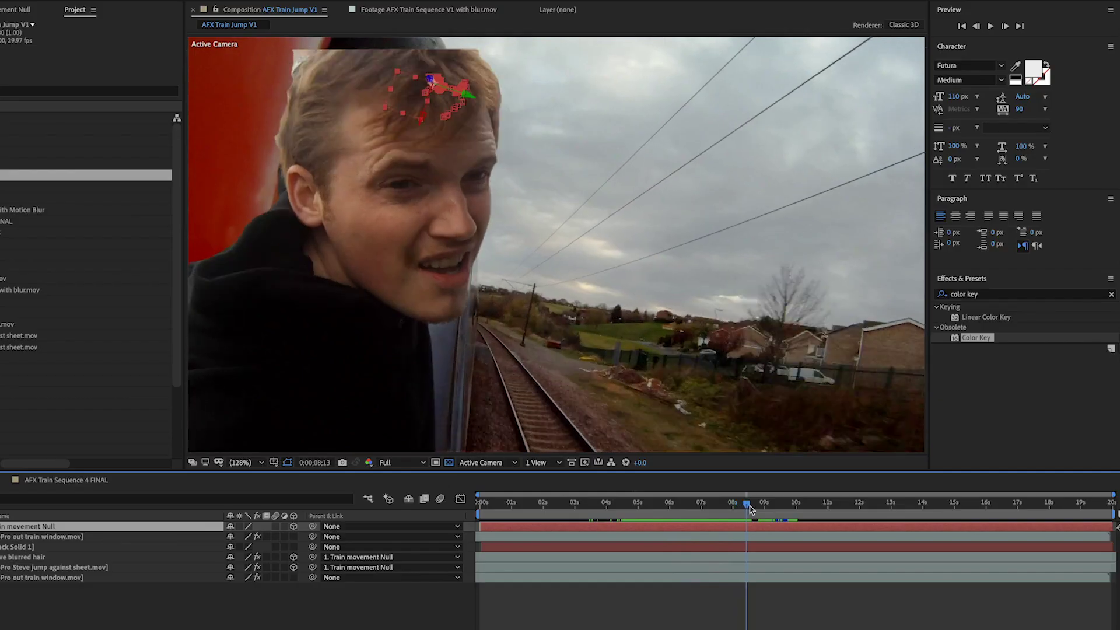
left_click_drag(751, 508, 761, 509)
left_click_drag(672, 505, 651, 505)
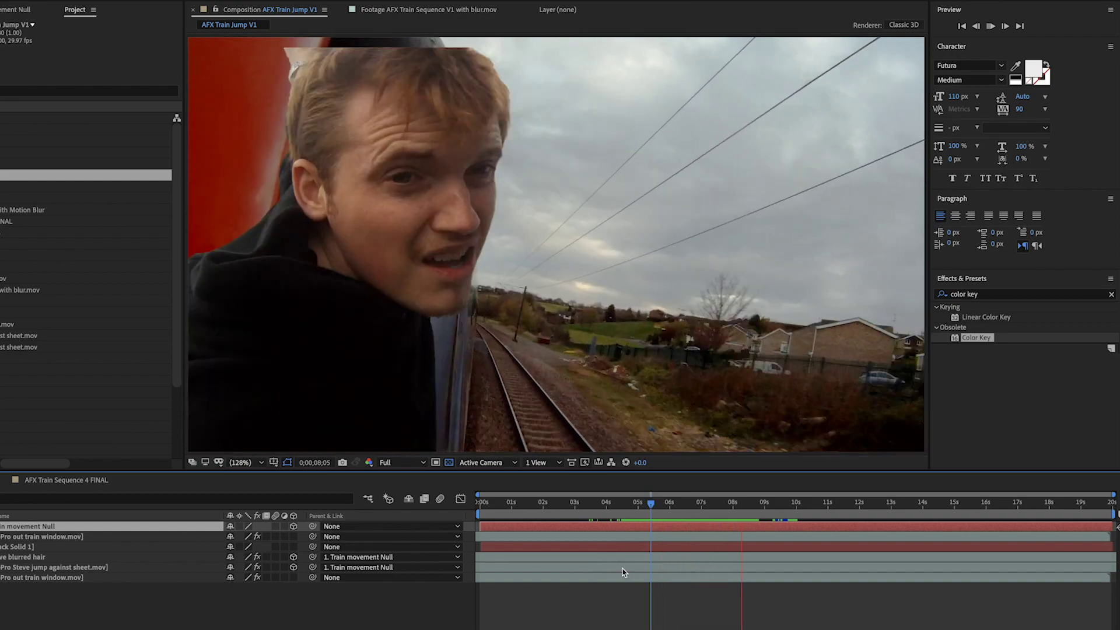
key("space")
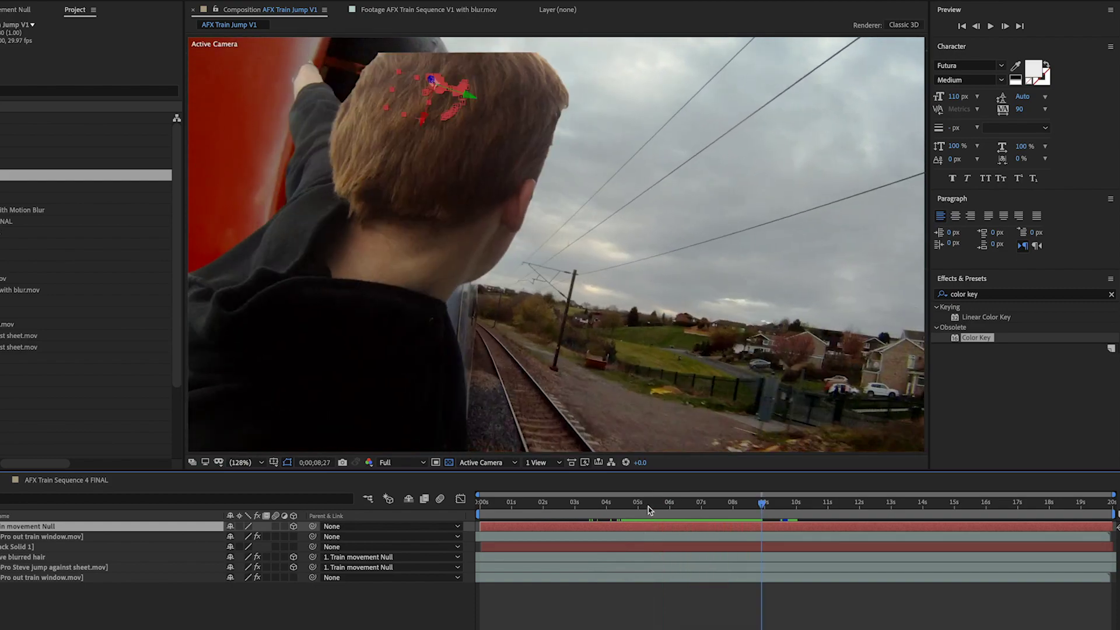
left_click(649, 510)
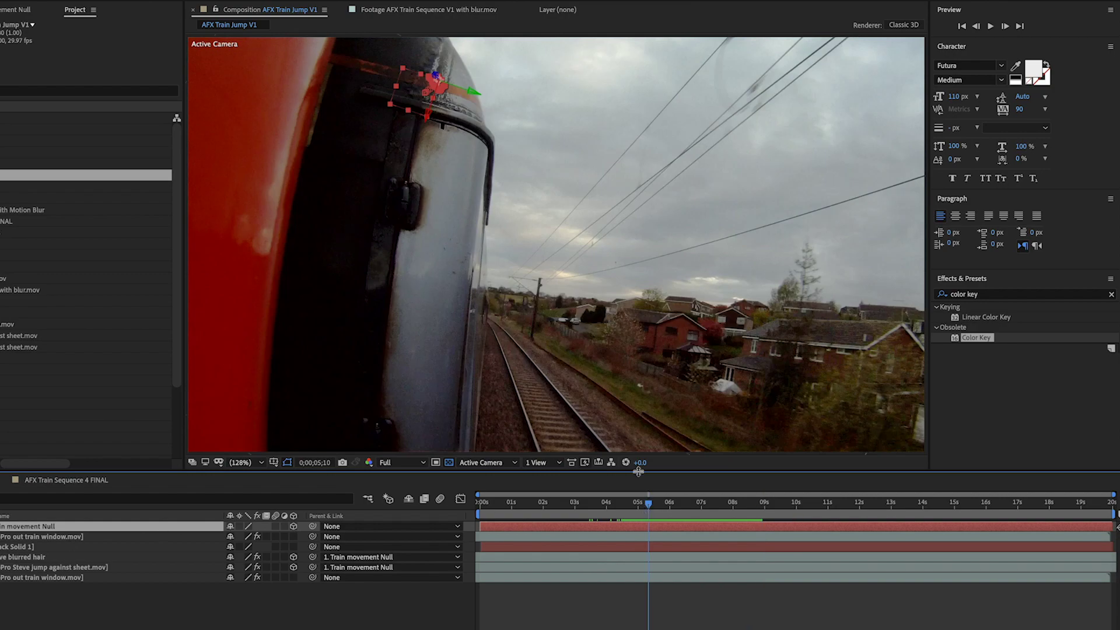
left_click_drag(706, 499, 722, 508)
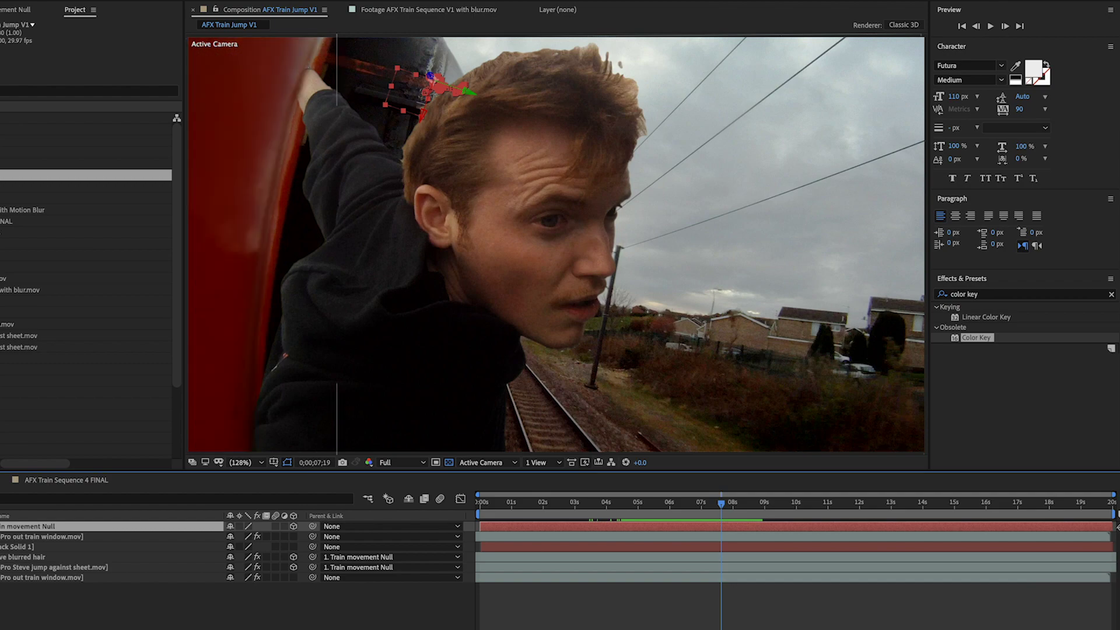
left_click_drag(631, 504, 715, 504)
key("space")
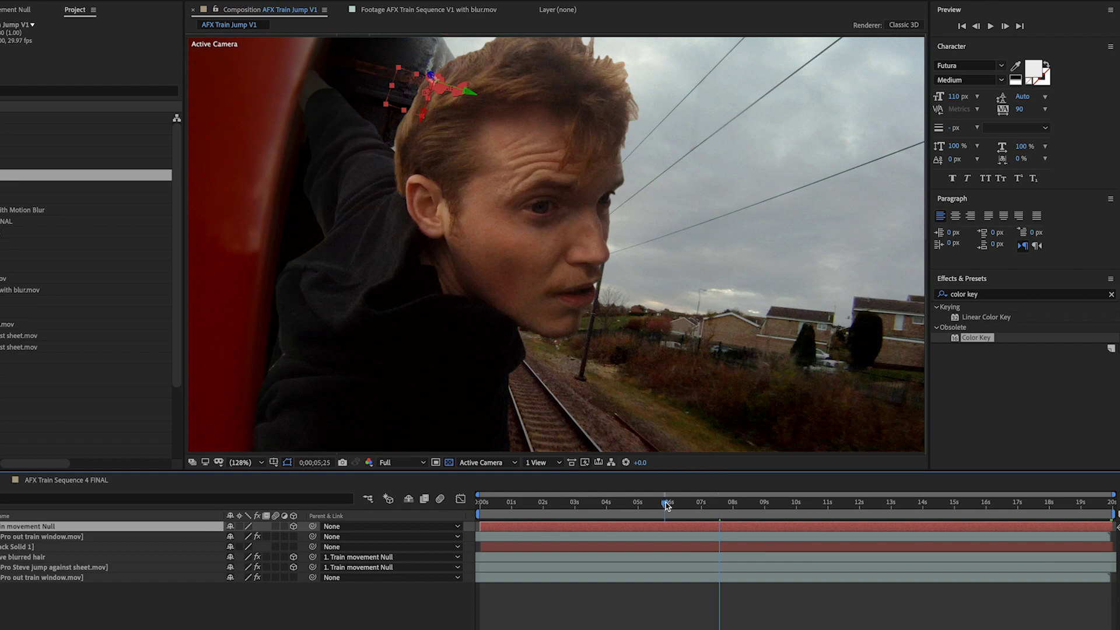
left_click_drag(667, 506, 665, 507)
key("space")
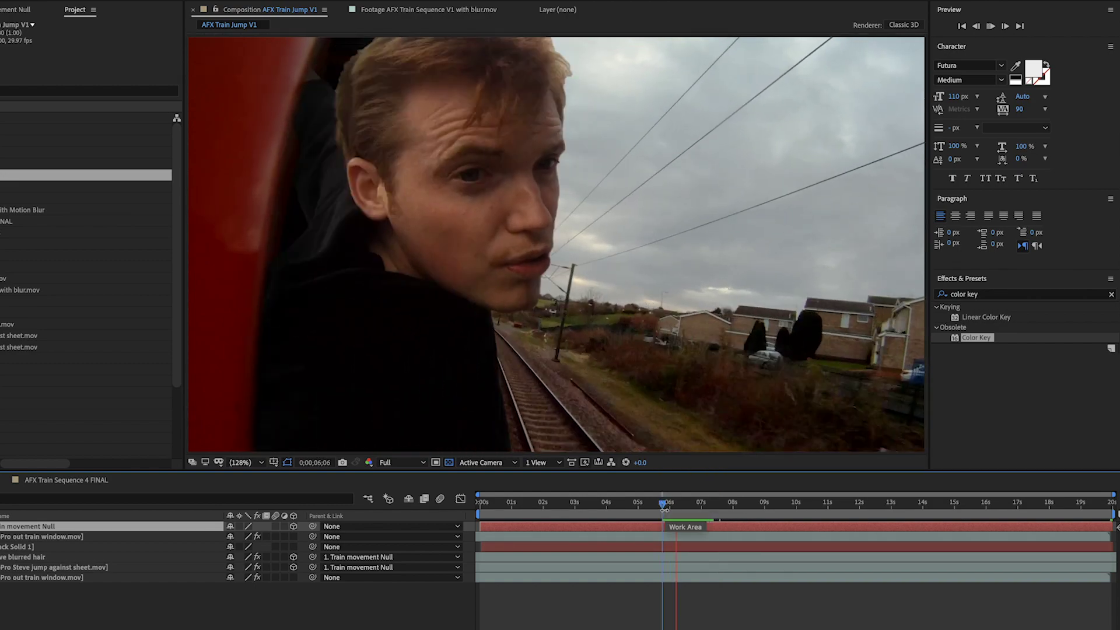
left_click(665, 505)
key("space")
key("space")
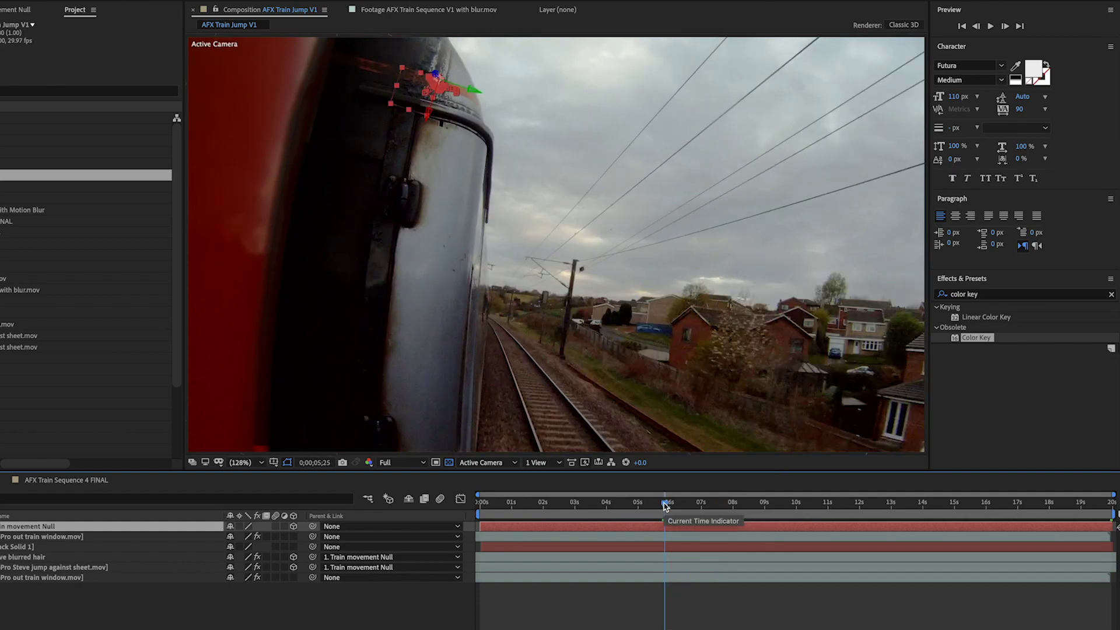
key("space")
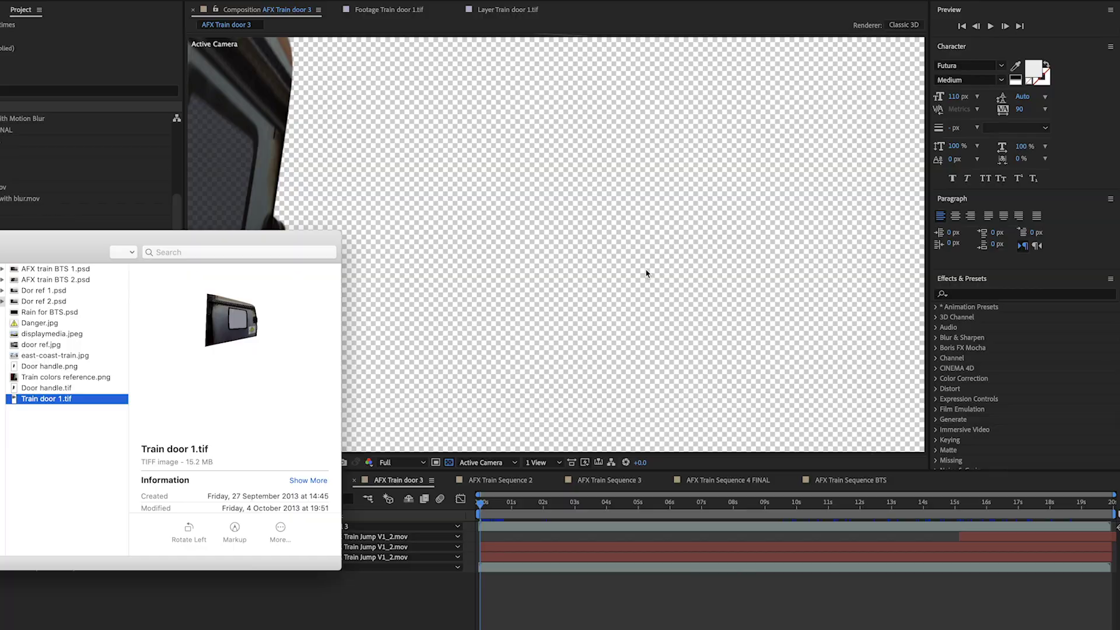
Examine the train door reference images in Finder, including Dor ref 1.psd, door ref.jpg and Train door 1.tif.
key("space")
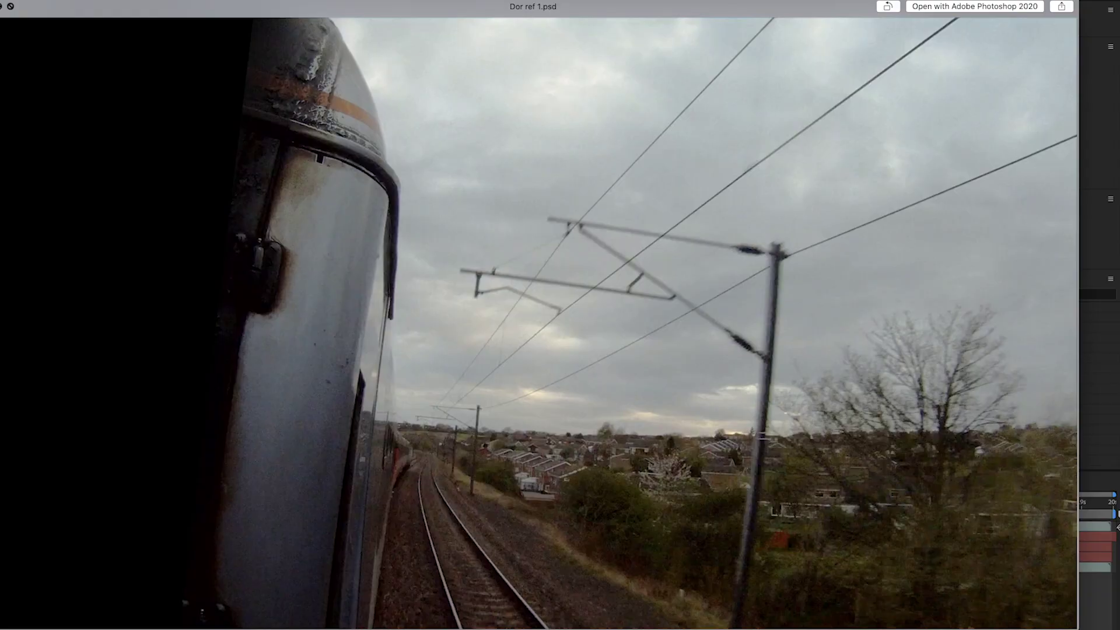
key("Down")
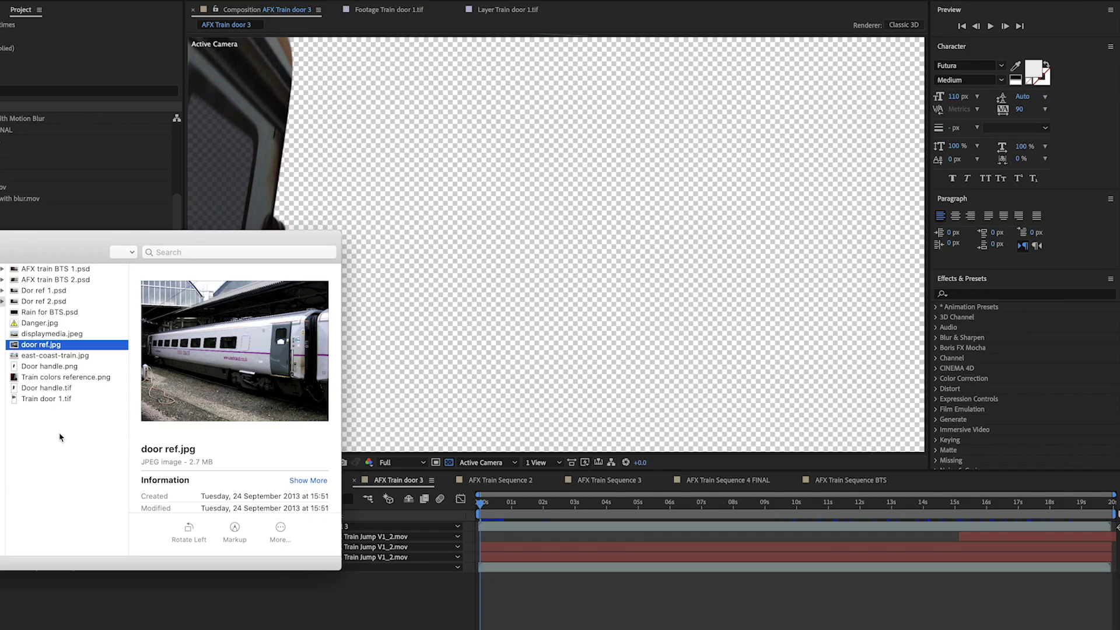
key("space")
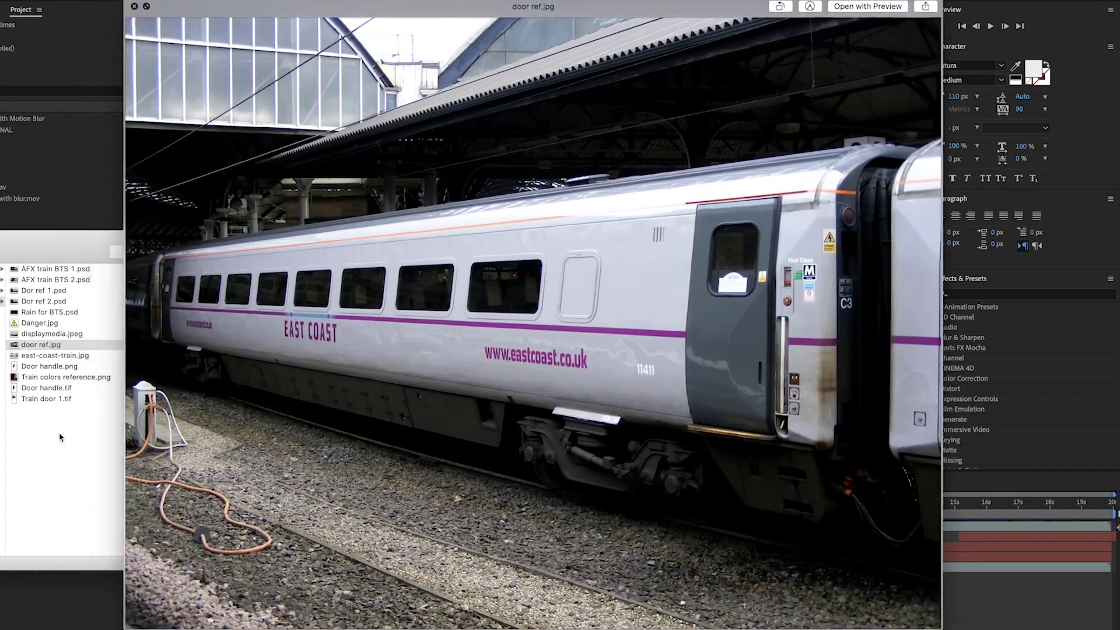
key("Down")
key("space")
key("Up")
key("Up")
key("Up")
key("space")
key("space")
key("Down")
key("Down")
key("Down")
key("Down")
key("Down")
key("Down")
key("space")
key("Down")
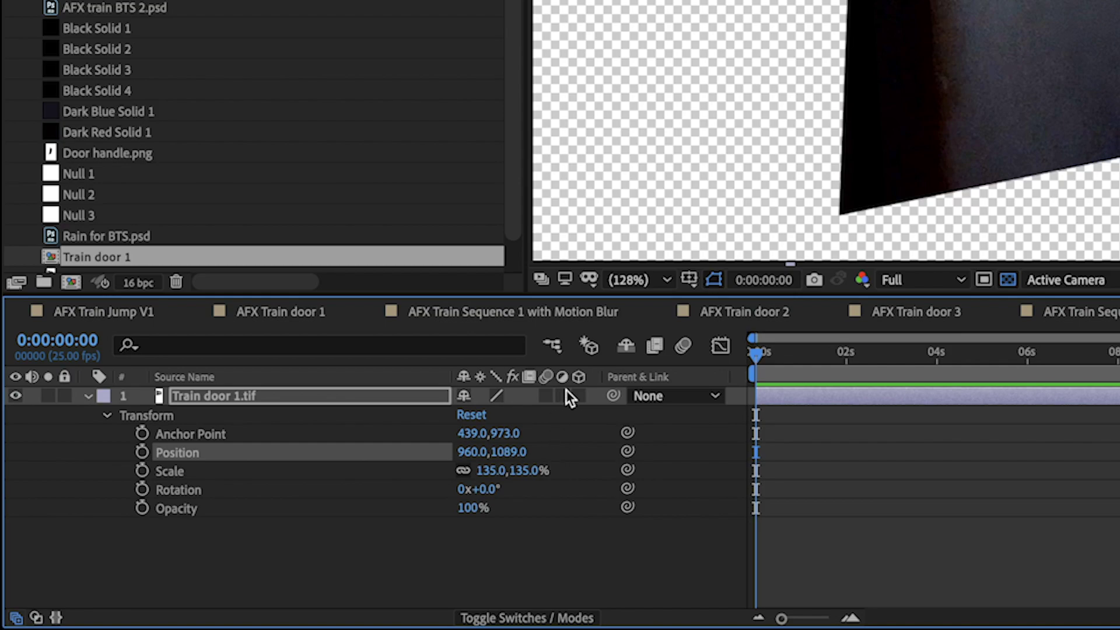
Make the Train door 1.tif layer 3D and rotate it about its Y axis.
left_click(317, 525)
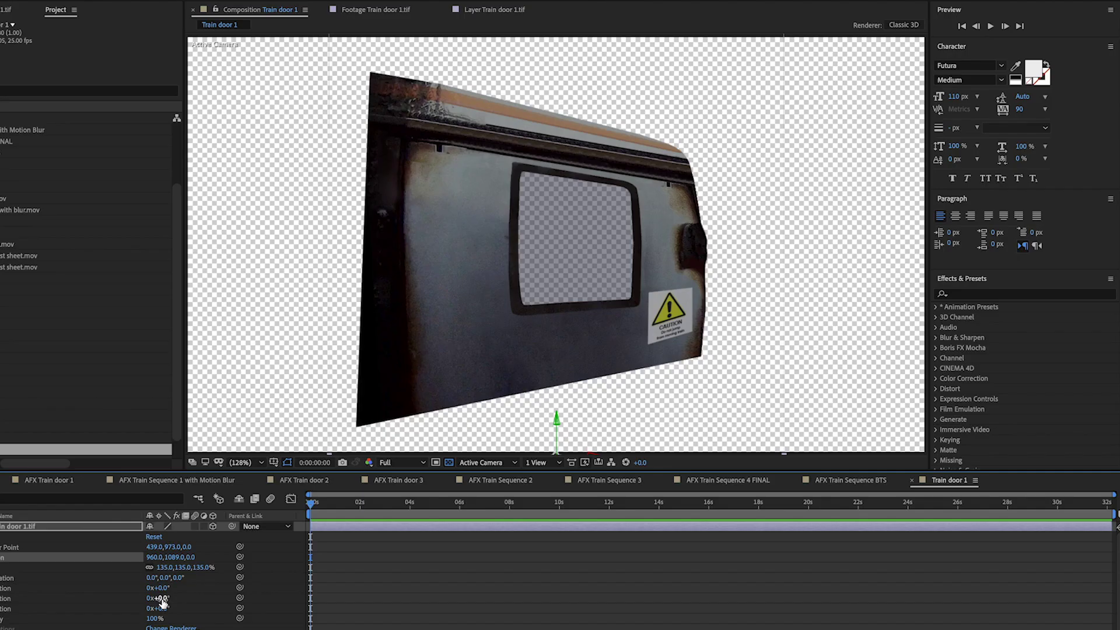
left_click_drag(479, 526, 525, 526)
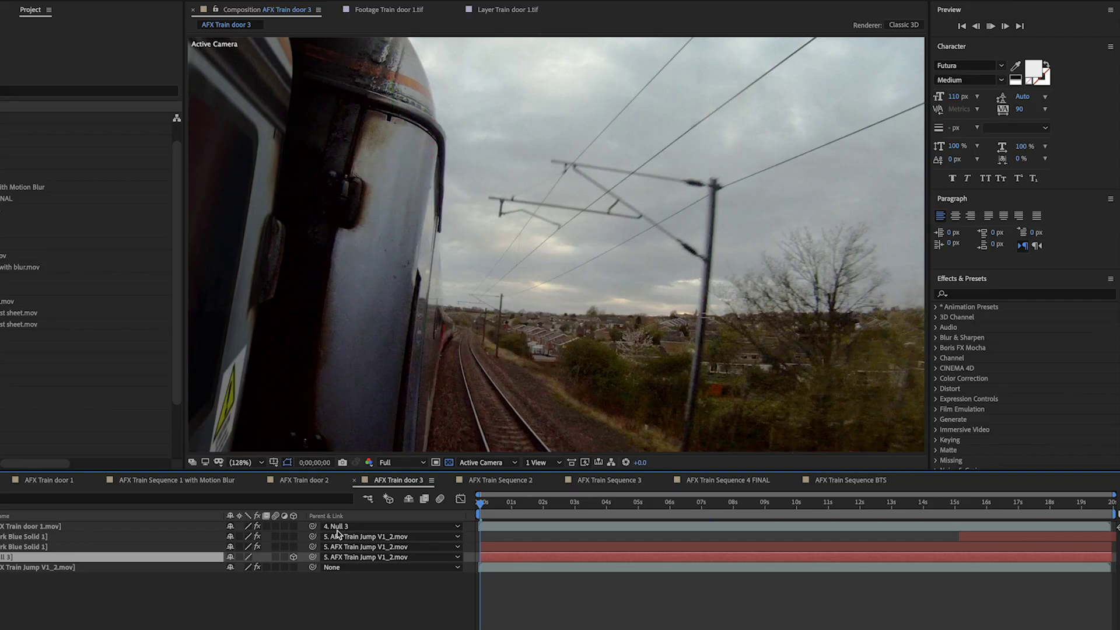
Move the masked sky and landscape reflection layer over the train door's window in AFX Train door 3, leaving nothing selected.
key("space")
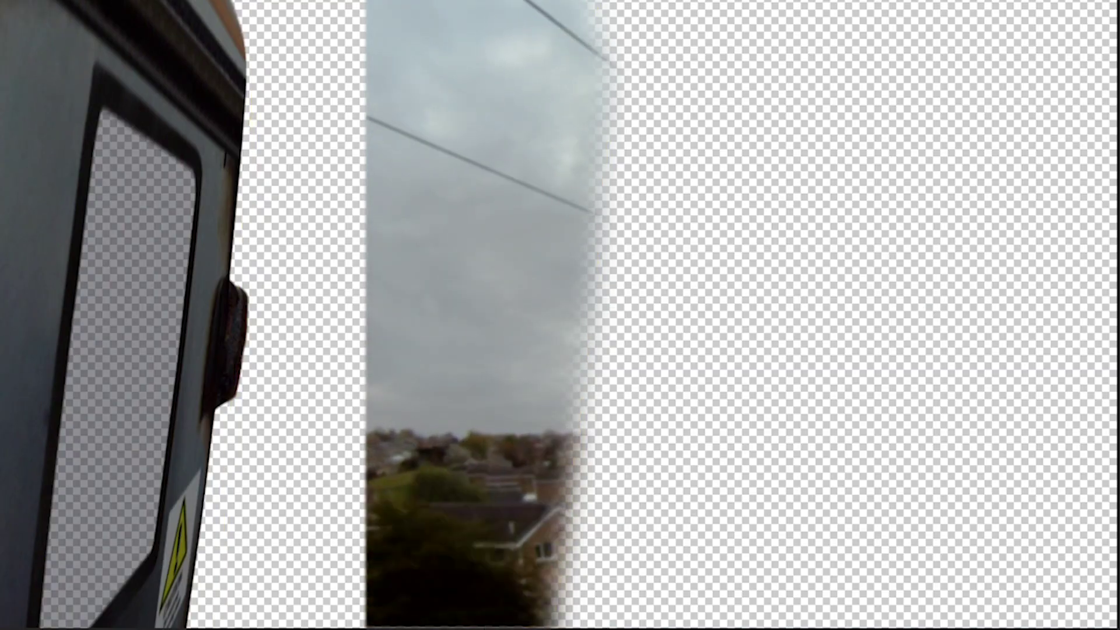
key("space")
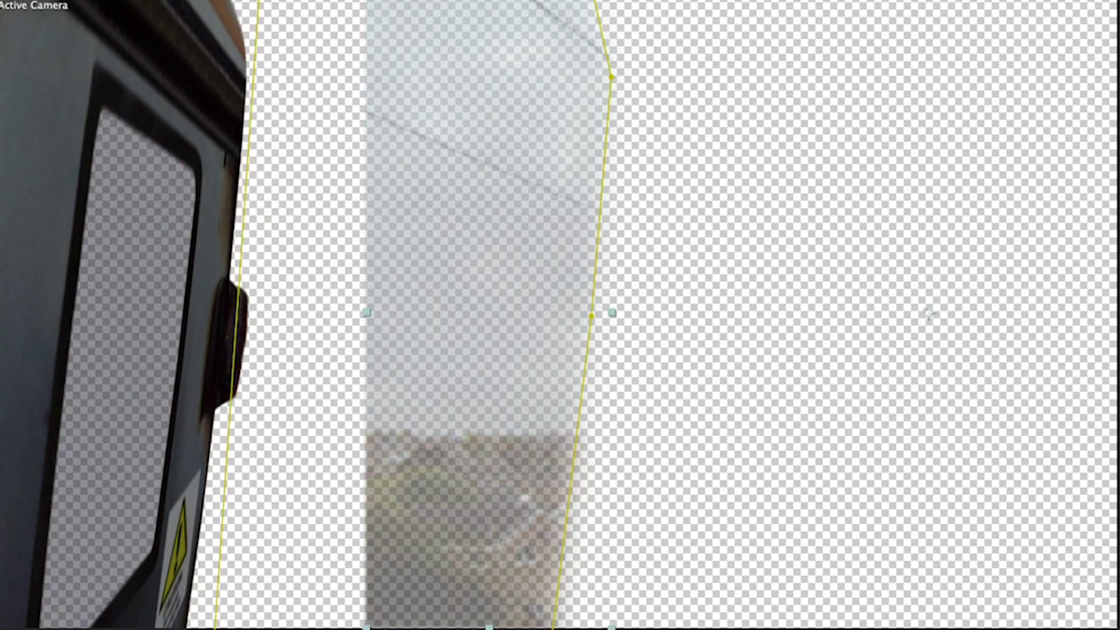
left_click_drag(928, 313, 548, 313)
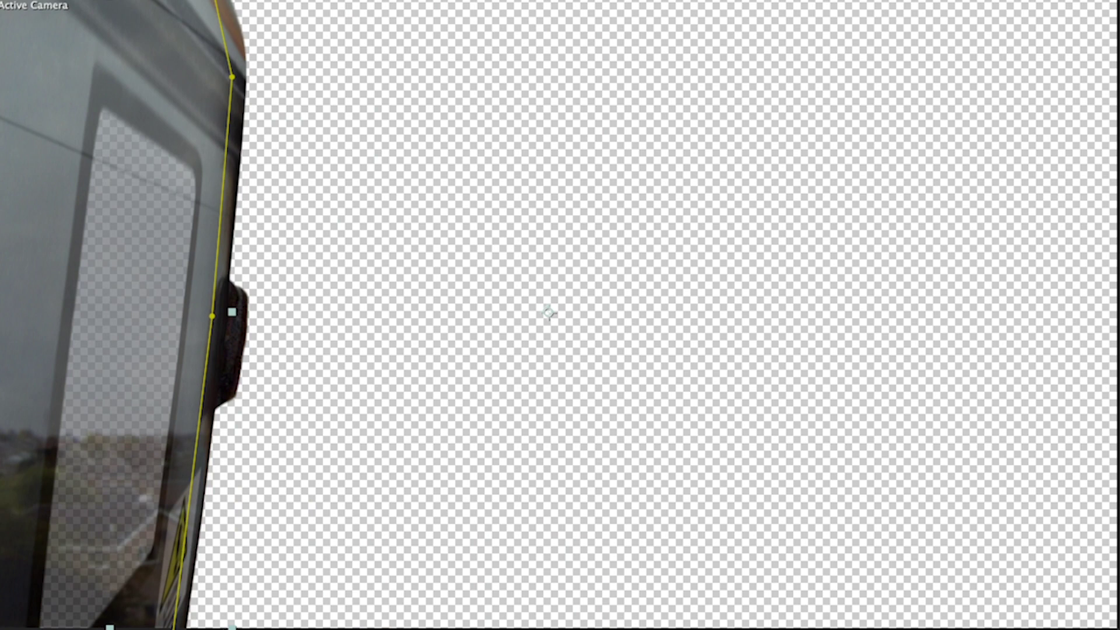
key("ctrl+shift+a")
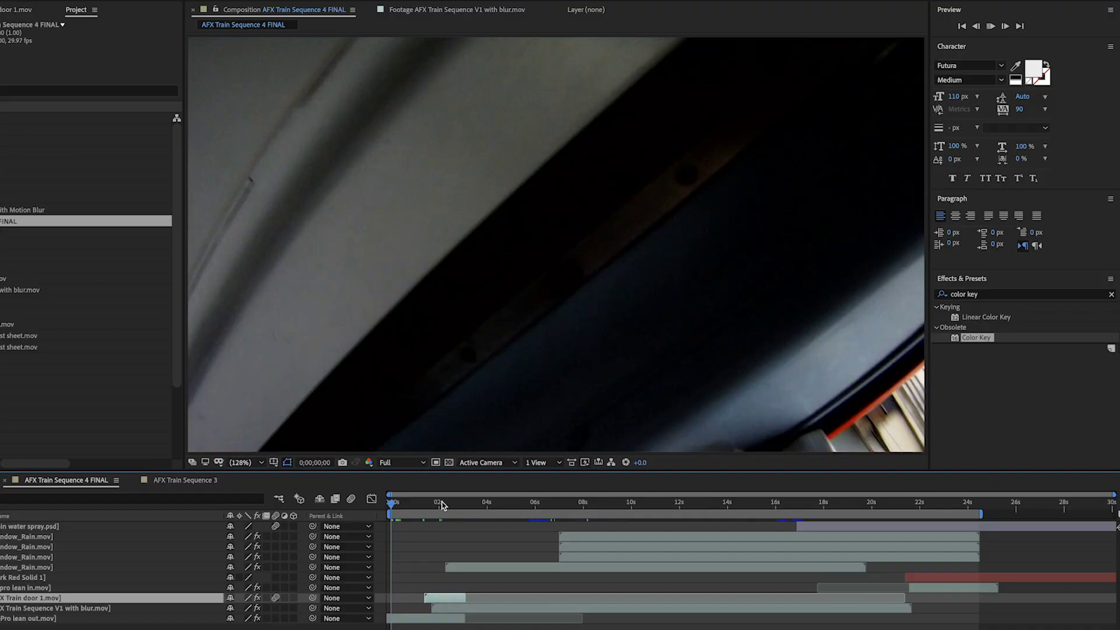
Preview the opening of AFX Train Sequence 4 FINAL to examine the motion out of the train.
key("space")
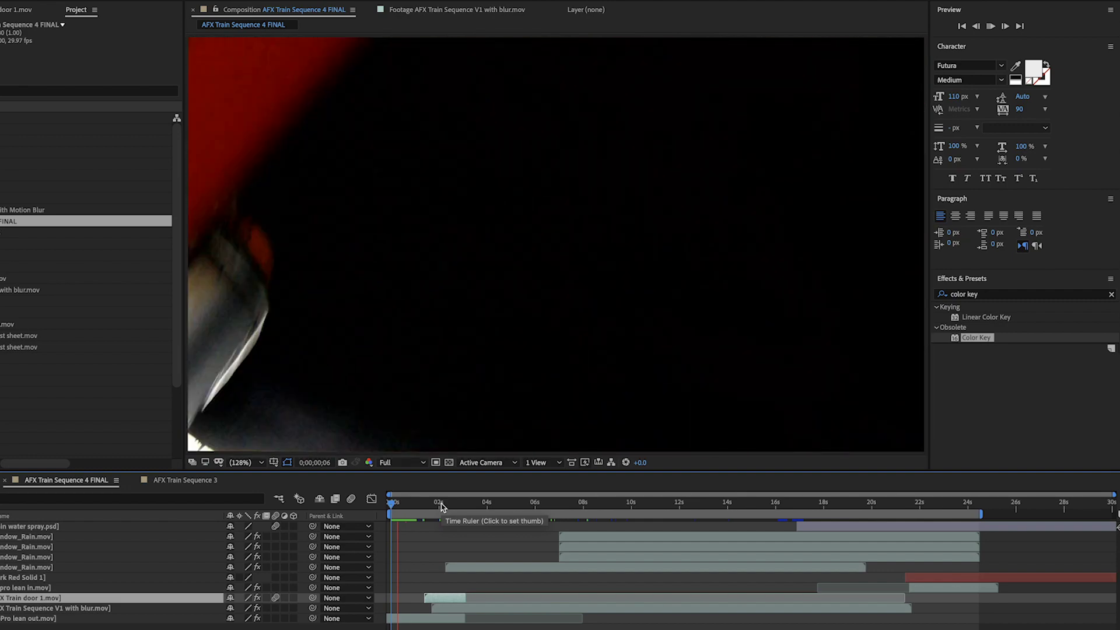
key("space")
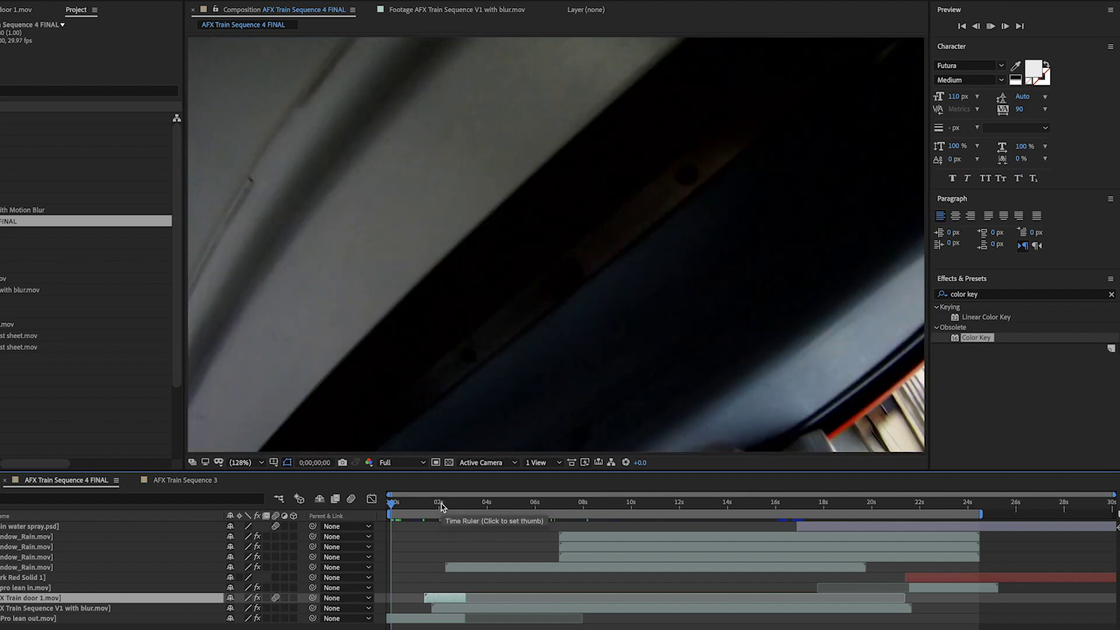
key("space")
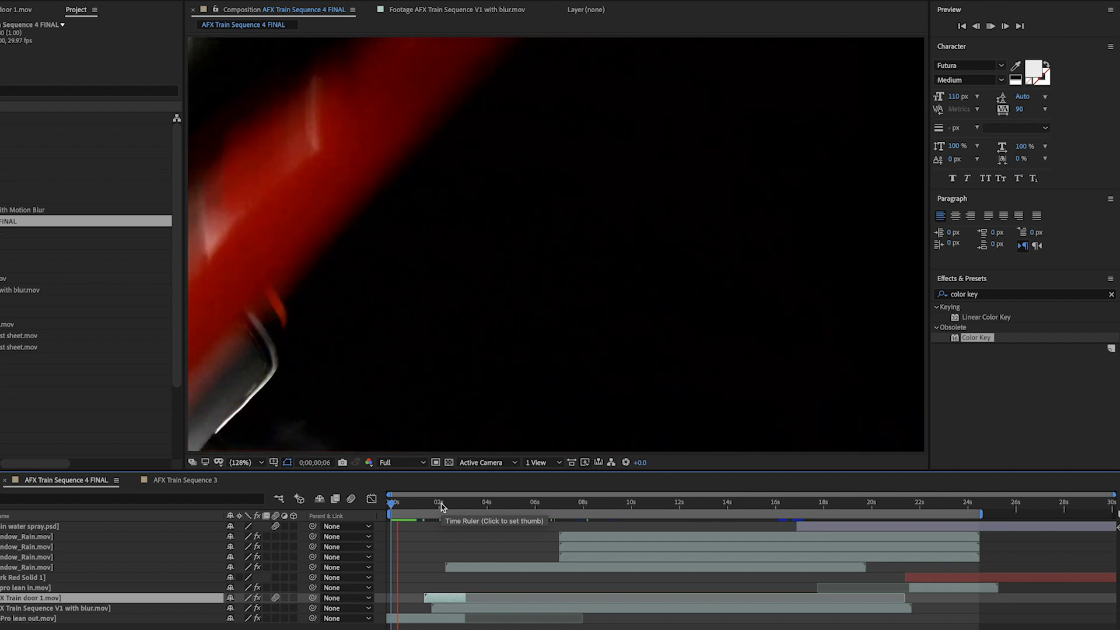